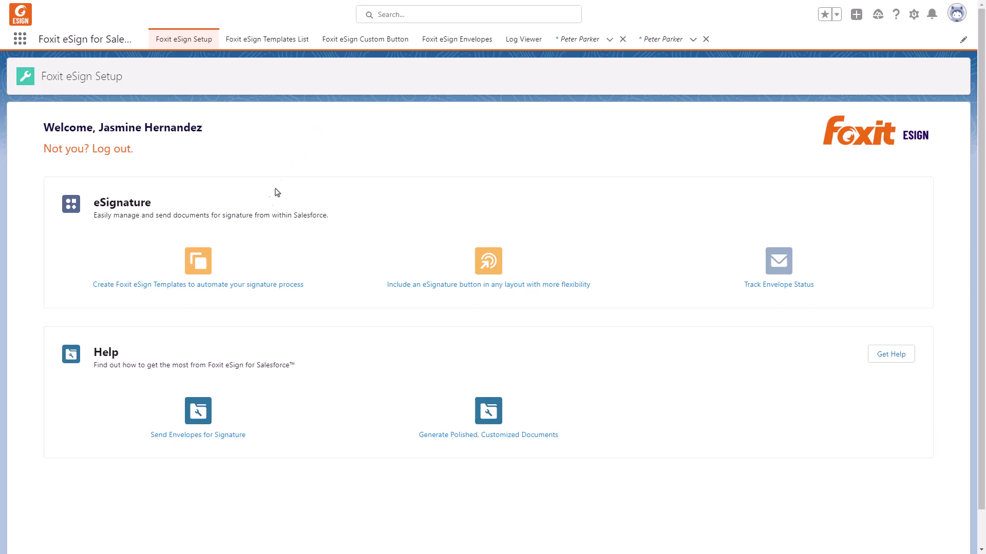
Step: Begin a new Foxit eSign template using the Document from Word option
left_click(204, 275)
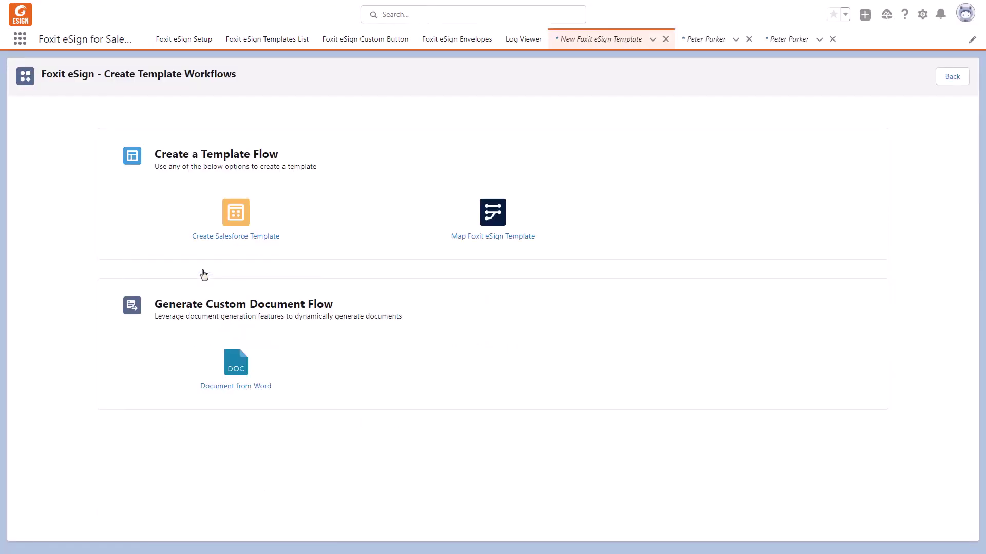
left_click(229, 365)
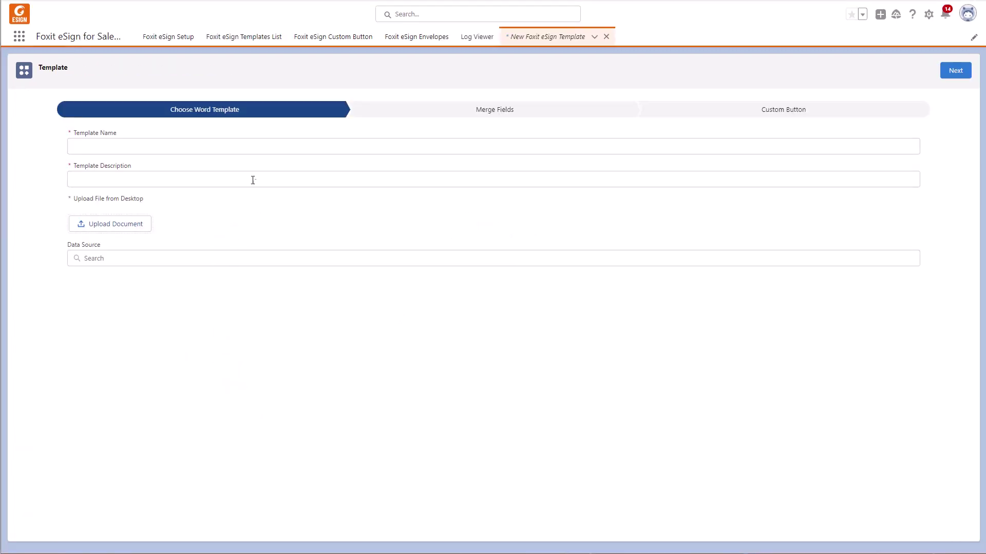
Step: Name the template 'Foxit eSign Quote' with the description 'Generate Customized Quote'
left_click(261, 149)
type("Foxit eSign Quote")
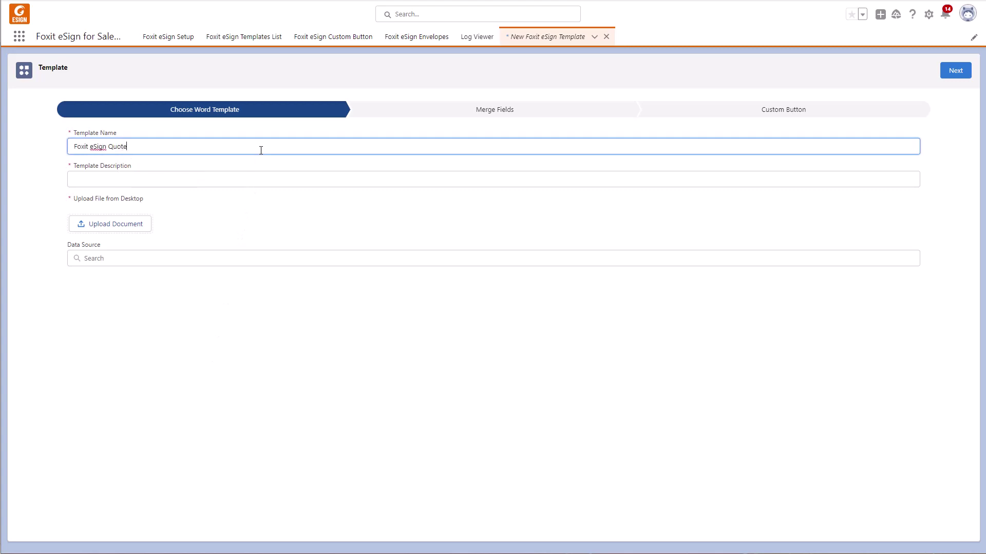
key("Tab")
type("Generate Customized Quote")
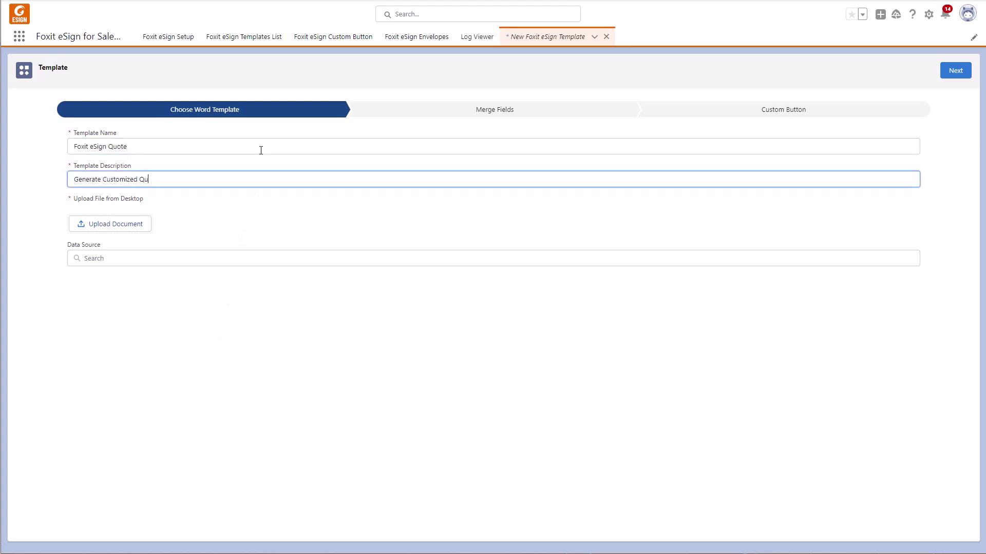
Step: Upload Order-Processing-Quote-Foxit v1.docx, set Quote as the data source, and proceed to Merge Fields
left_click(131, 225)
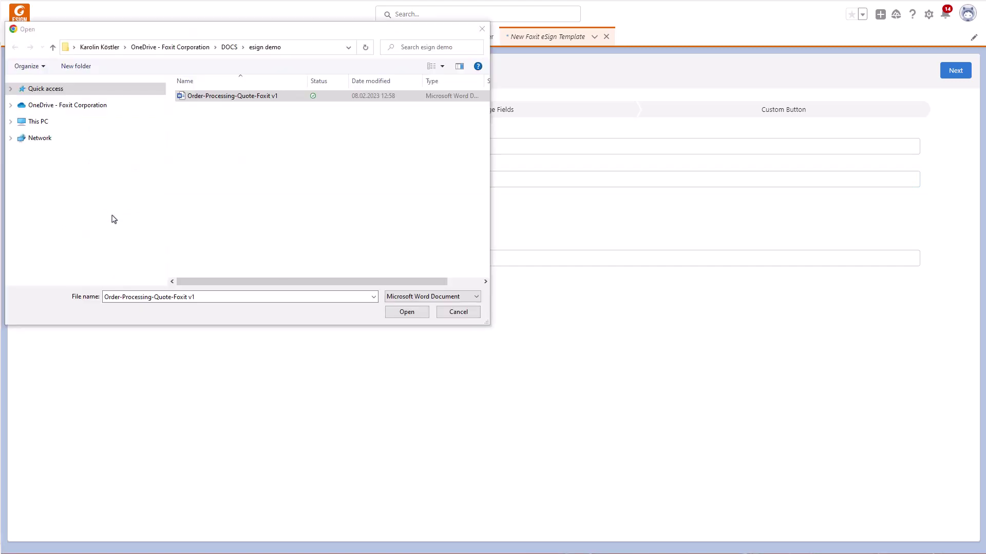
left_click(290, 98)
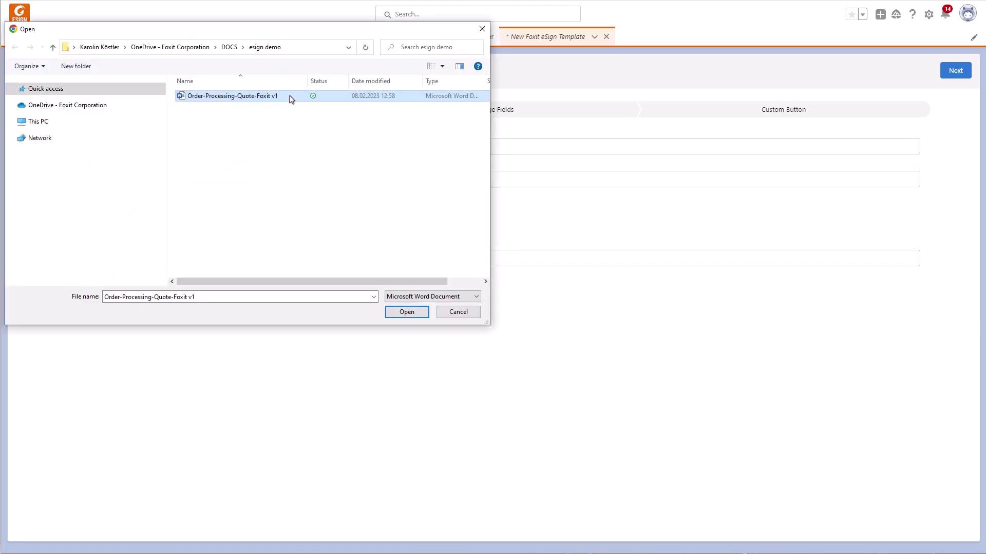
double_click(290, 97)
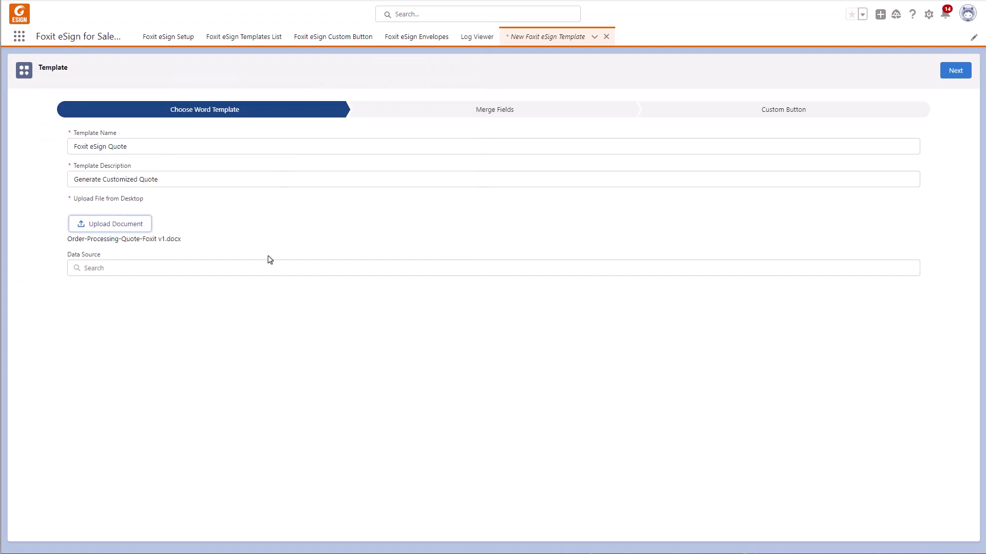
left_click(266, 270)
type("quot")
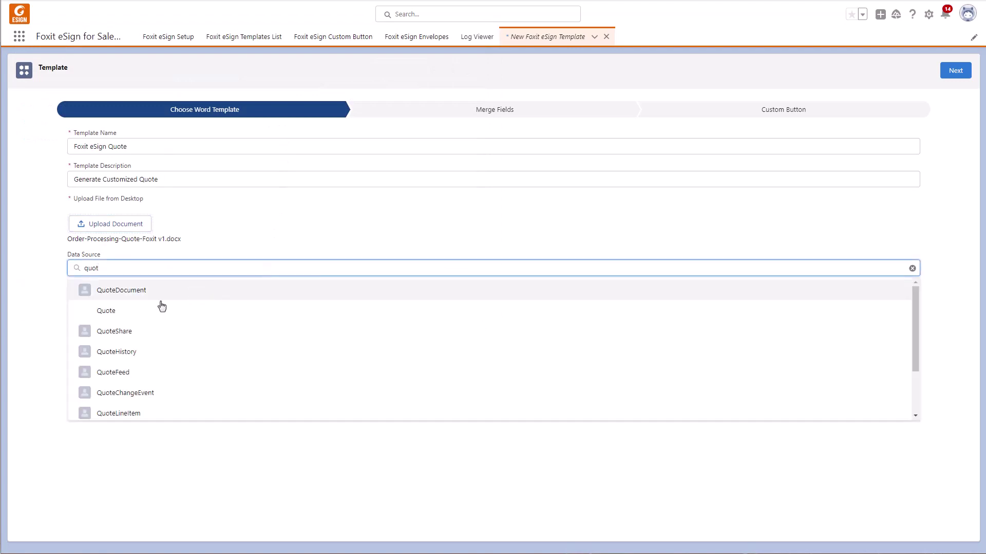
left_click(128, 308)
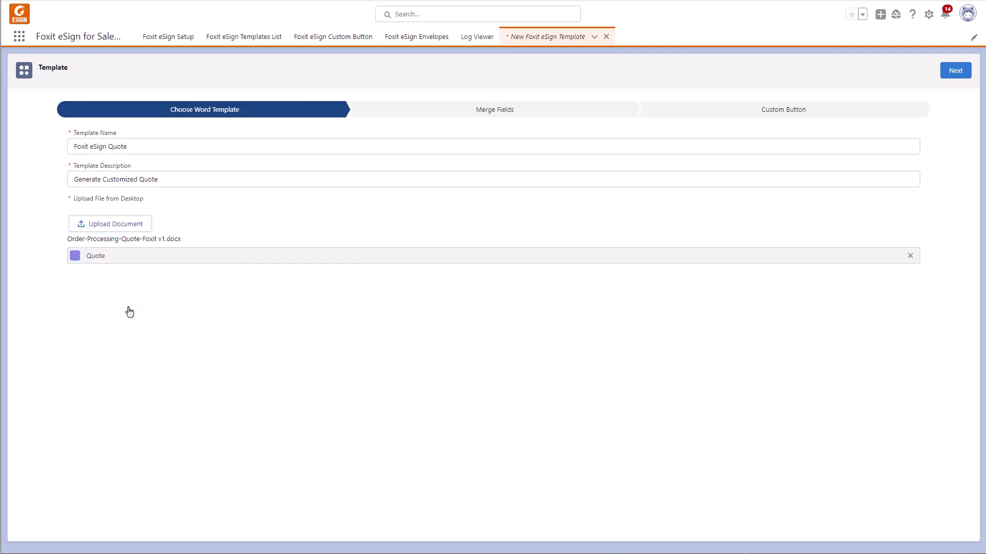
left_click(956, 72)
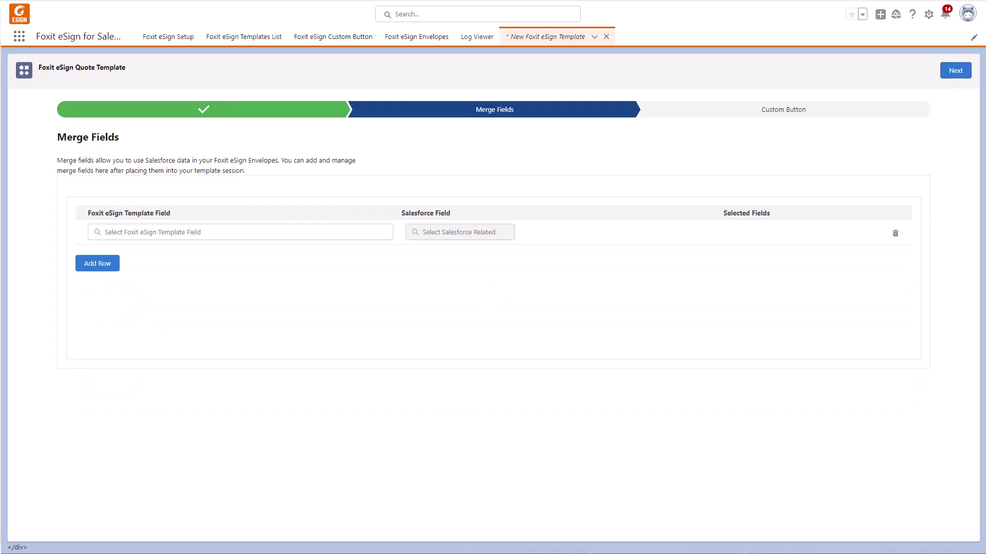
key("alt+Tab")
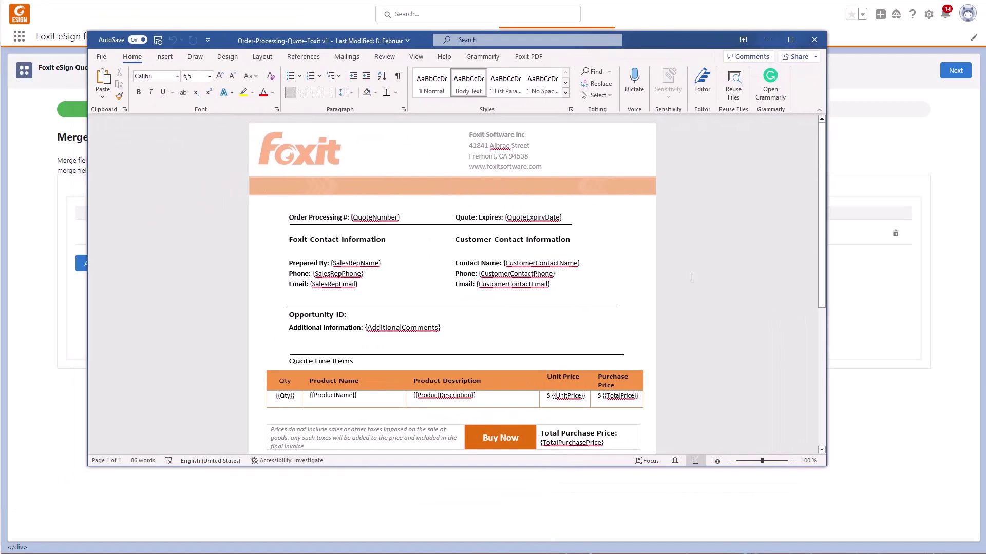
scroll(692, 276, "down", 2)
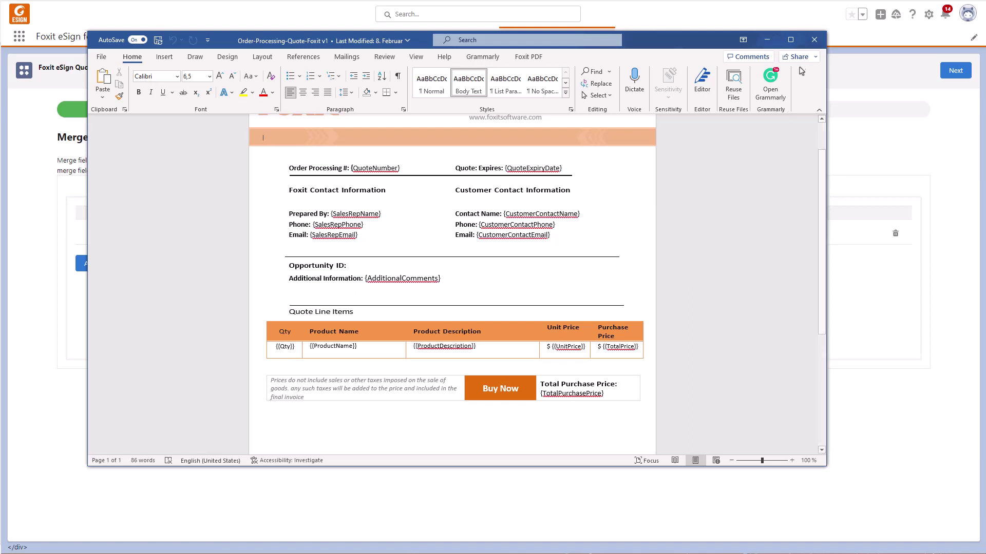
left_click(813, 40)
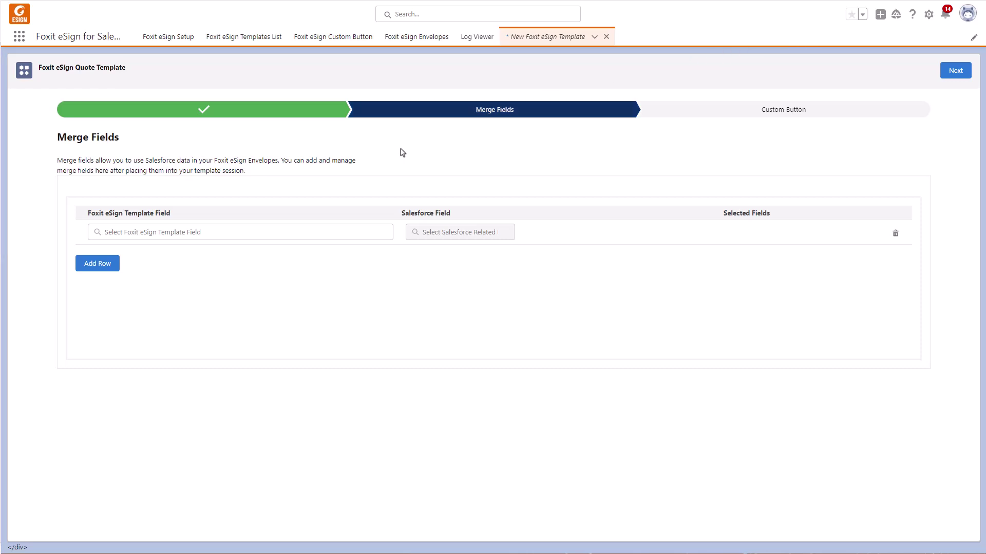
Step: Map the Qty - Table1 template field to QuoteLineItems (child) Quantity
left_click(323, 231)
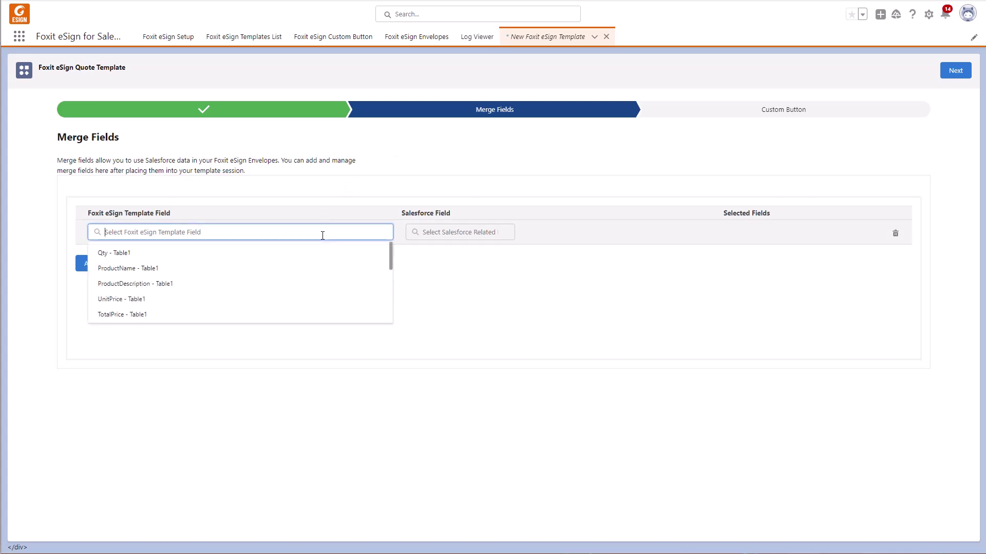
left_click(315, 250)
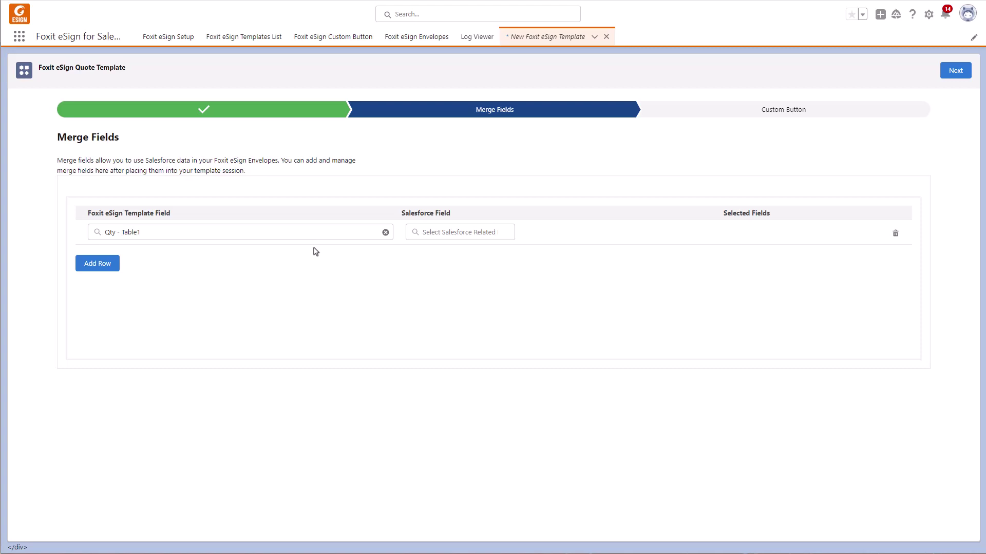
left_click(421, 236)
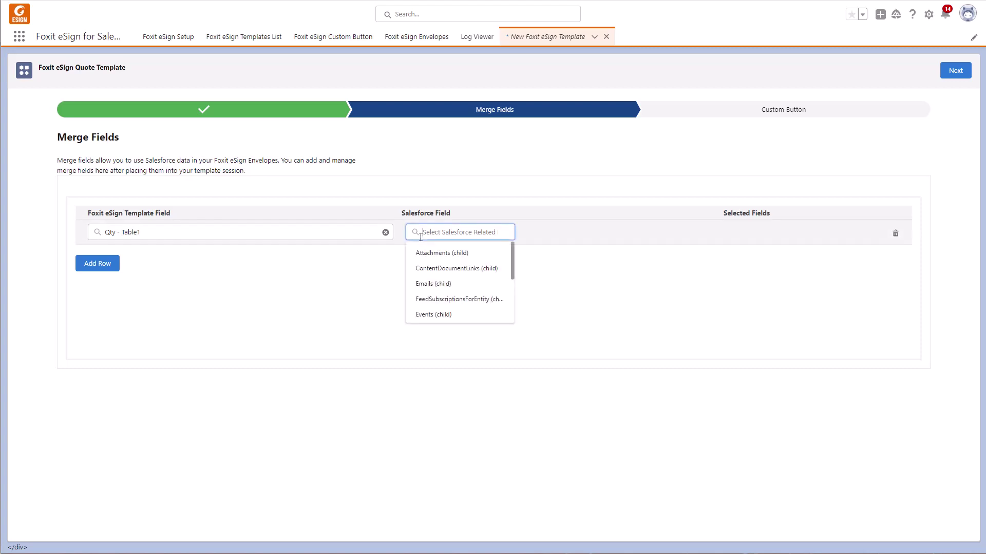
scroll(438, 272, "down", 2)
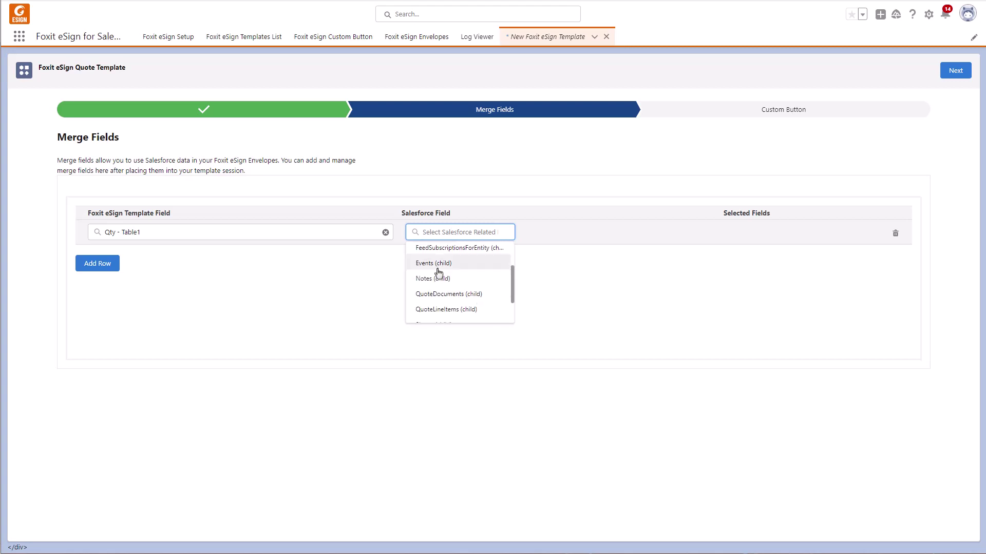
left_click(446, 310)
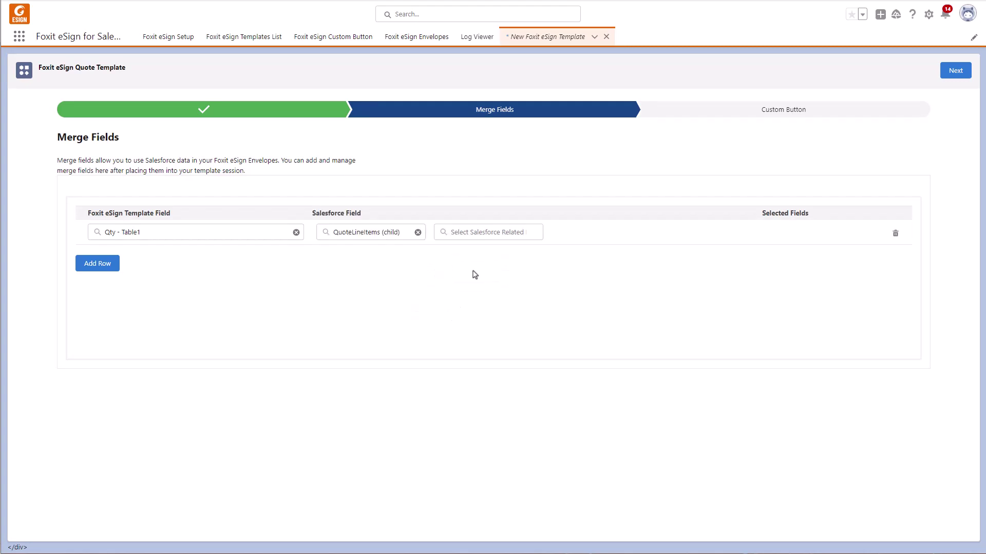
scroll(482, 262, "down", 5)
left_click(474, 297)
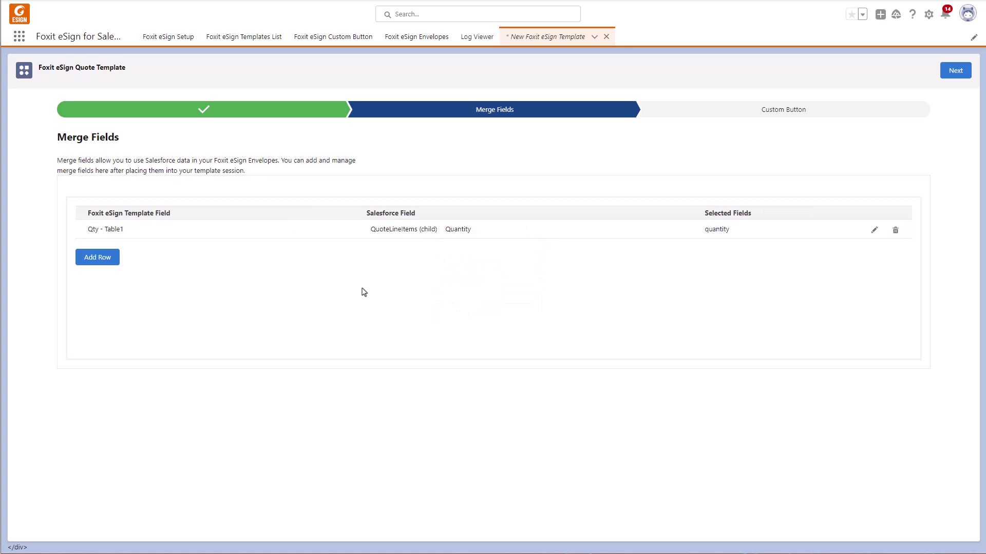
Step: Map ProductName - Table1 to the line item's Product ID > Product Name
left_click(105, 262)
left_click(109, 251)
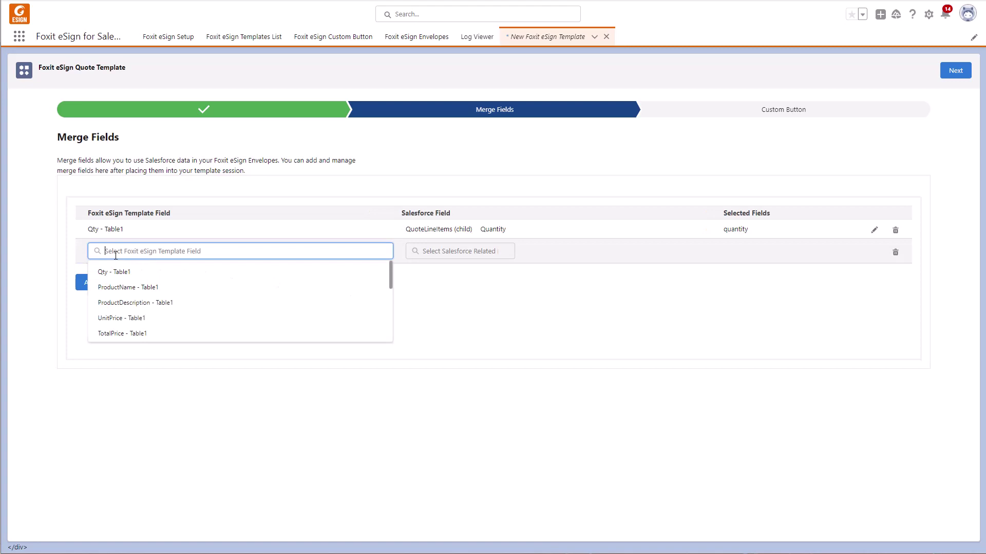
type("Produ")
left_click(128, 273)
left_click(447, 251)
left_click(440, 274)
left_click(462, 251)
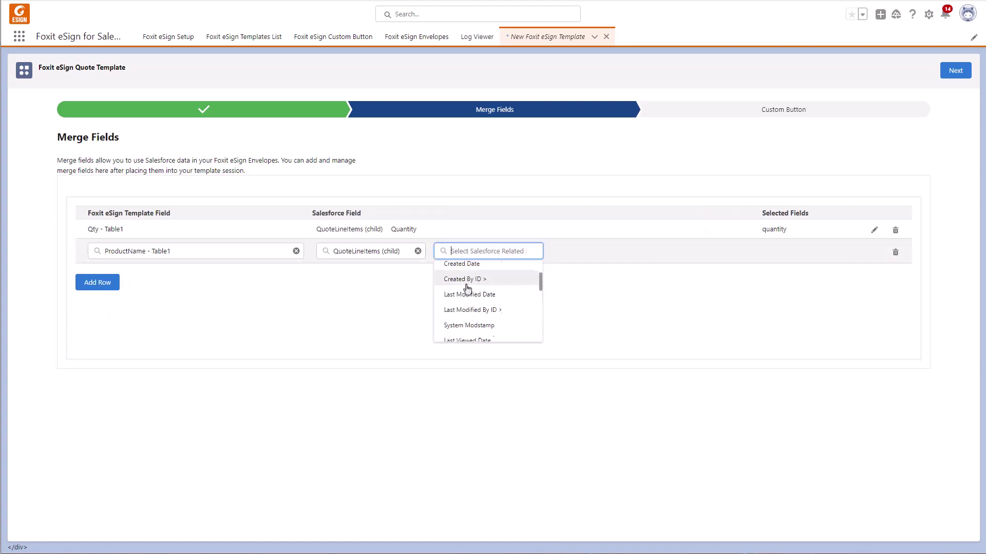
scroll(464, 285, "down", 3)
left_click(464, 288)
left_click(514, 251)
left_click(519, 291)
Step: Map ProductDescription - Table1 to the line item's Product ID > Product Description
left_click(97, 276)
left_click(144, 269)
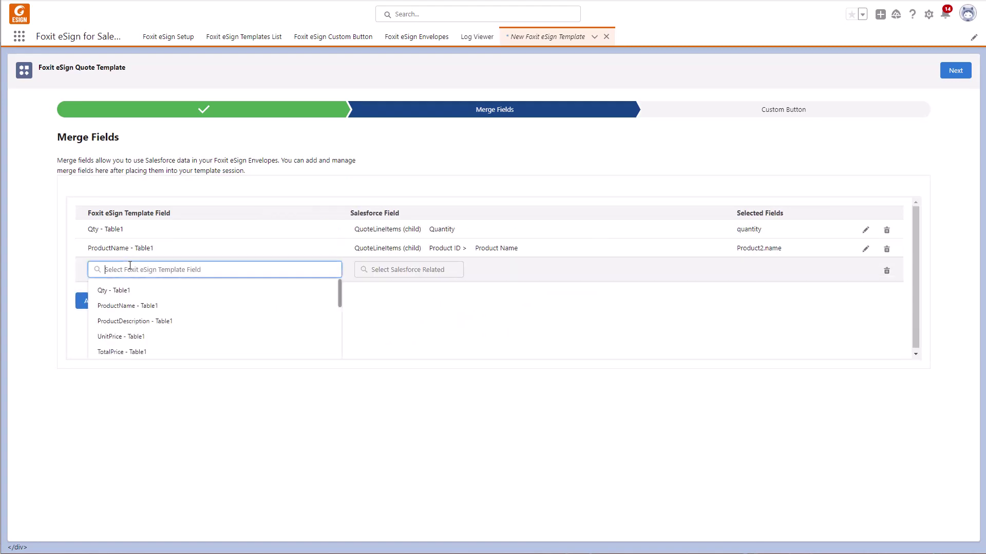
left_click(118, 324)
left_click(369, 270)
left_click(369, 291)
left_click(483, 269)
scroll(480, 302, "down", 3)
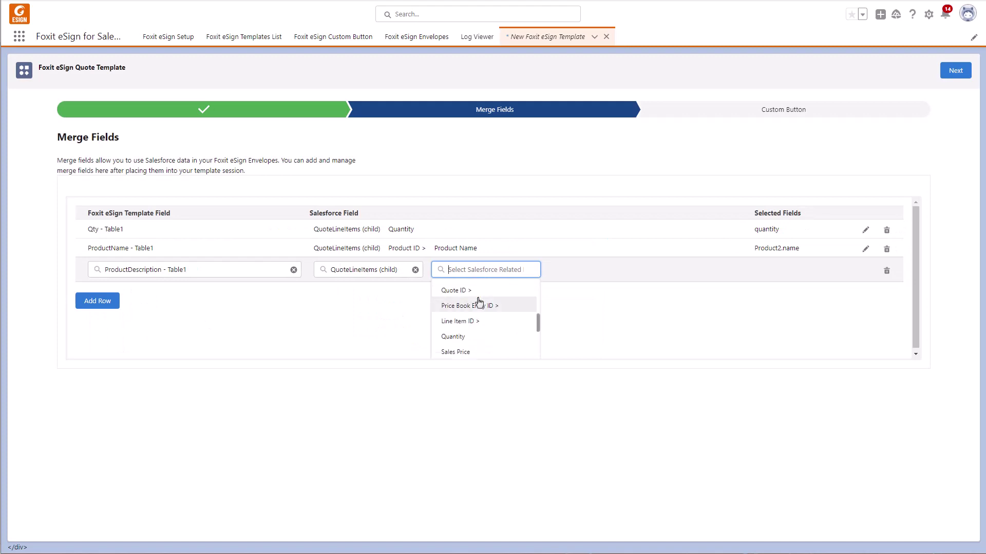
left_click(477, 304)
left_click(524, 270)
Step: Map UnitPrice - Table1 to the QuoteLineItems (child) List Price
left_click(526, 336)
left_click(97, 294)
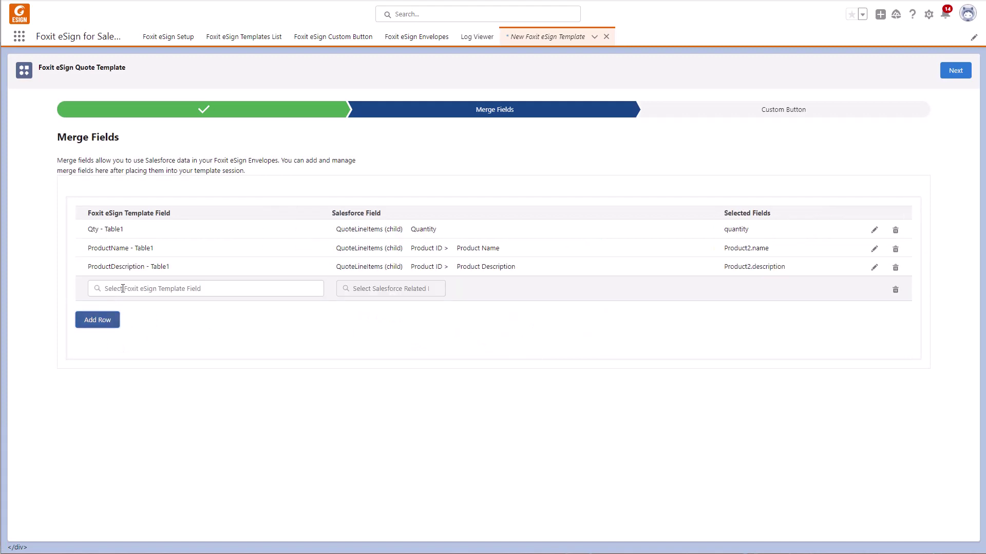
left_click(144, 288)
left_click(132, 345)
left_click(359, 288)
left_click(370, 354)
left_click(477, 279)
scroll(460, 318, "down", 3)
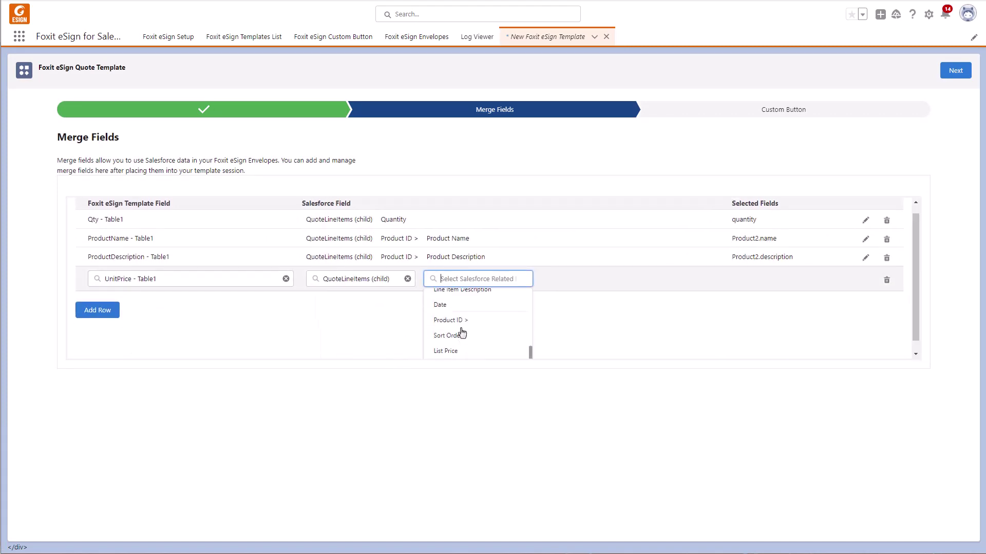
left_click(452, 345)
Step: Map TotalPrice - Table1 to the QuoteLineItems (child) Total Price
left_click(97, 311)
left_click(128, 306)
type("To")
left_click(128, 299)
left_click(388, 278)
scroll(364, 315, "down", 3)
left_click(370, 345)
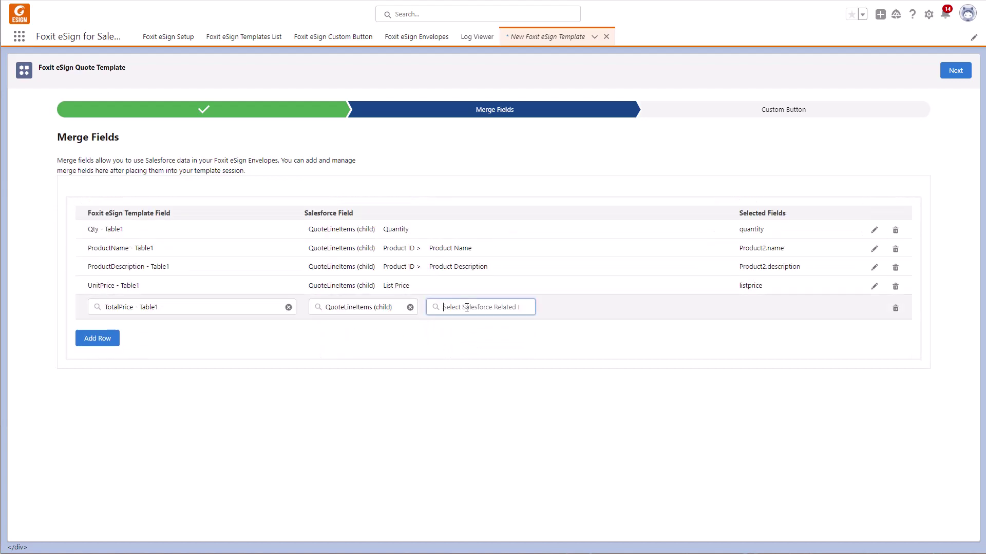
left_click(478, 306)
scroll(447, 329, "down", 3)
left_click(447, 350)
Step: Map the QuoteNumber template field to the Quote ID
left_click(92, 335)
type("Quo")
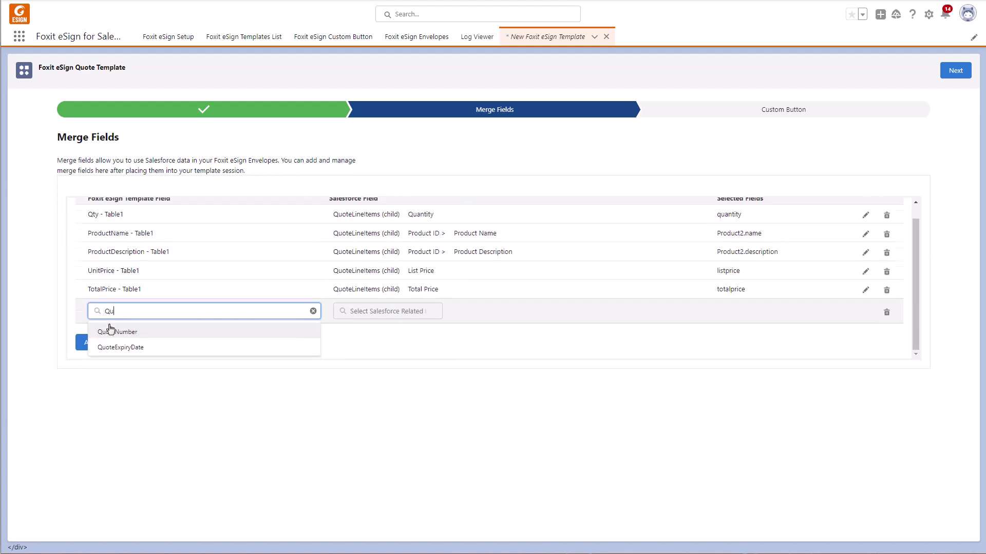
left_click(129, 329)
left_click(385, 310)
left_click(370, 331)
Step: Map the AdditionalComments template field to Opportunity ID
left_click(97, 342)
type("Additional")
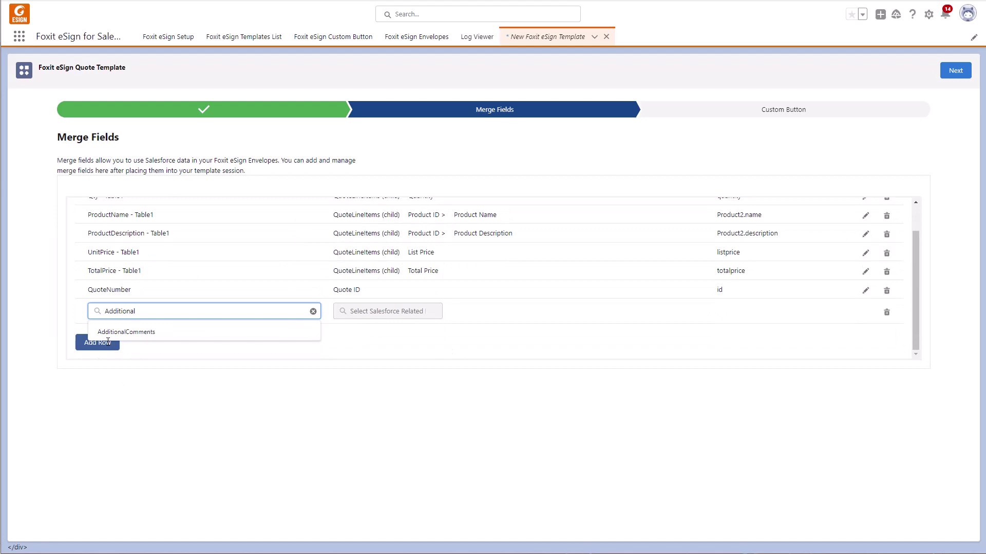
left_click(127, 332)
left_click(353, 311)
scroll(365, 329, "down", 3)
left_click(365, 334)
left_click(464, 303)
Step: Map TotalPurchasePrice to Grand Total and advance to the Create Custom Button step
left_click(97, 342)
type("TotalPurchasePrice")
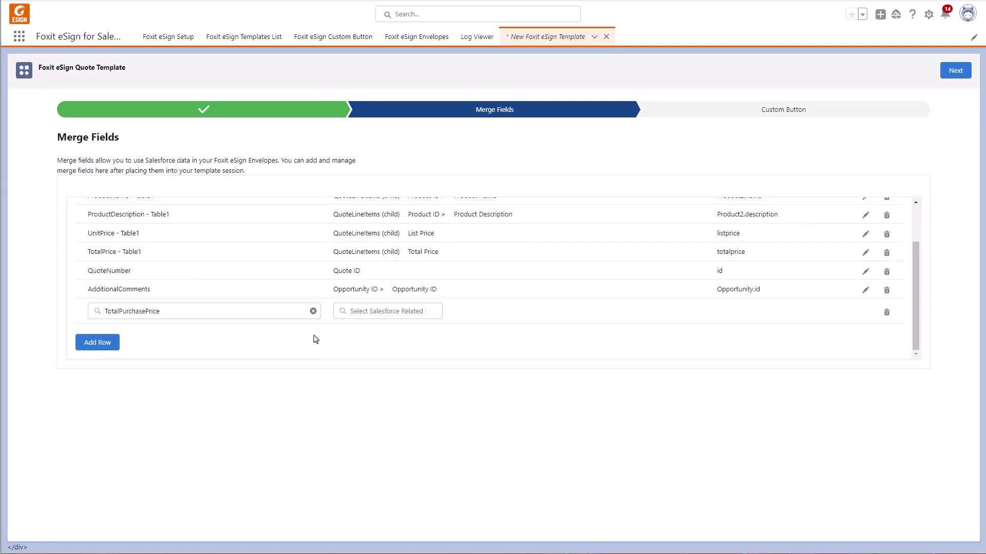
left_click(380, 310)
scroll(387, 315, "down", 3)
left_click(373, 334)
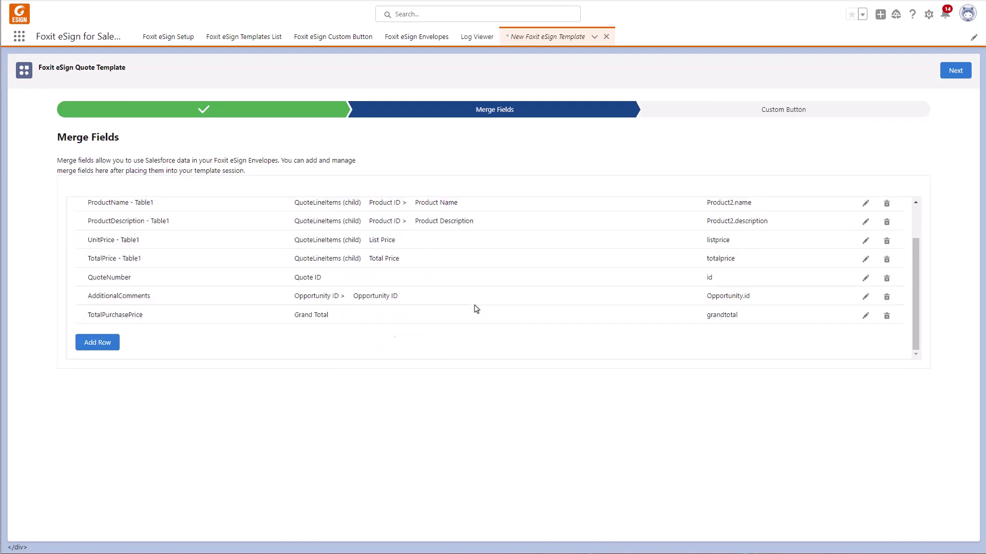
left_click(949, 71)
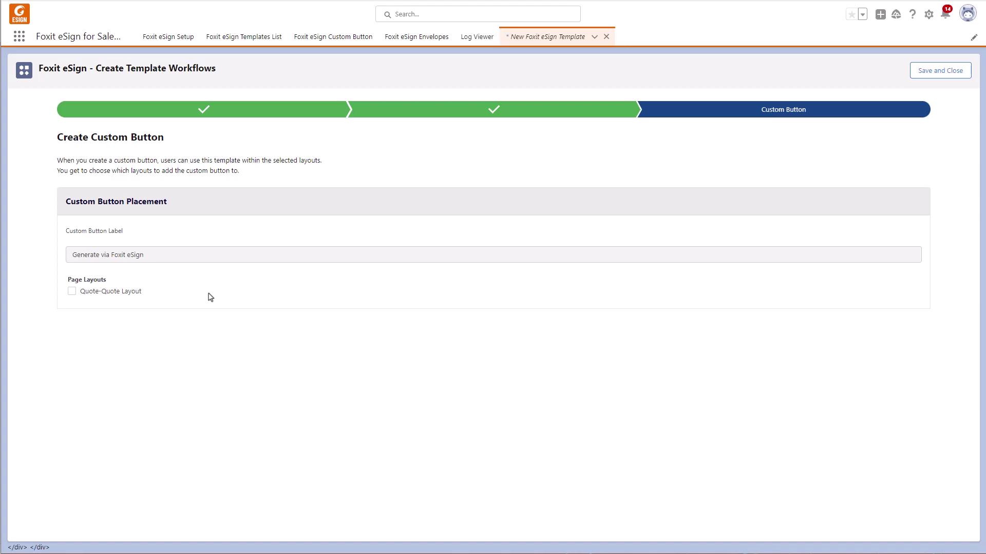
Step: Place the Generate via Foxit eSign button on Quote-Quote Layout and save the template
left_click(72, 292)
left_click(922, 72)
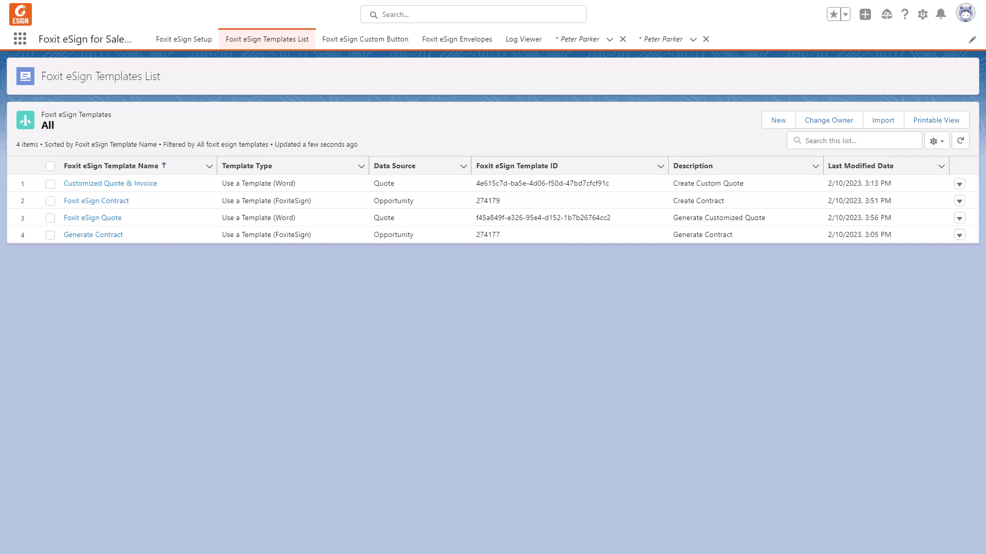
Step: Search the App Launcher for 'quot' and open the Quotes list
left_click(20, 39)
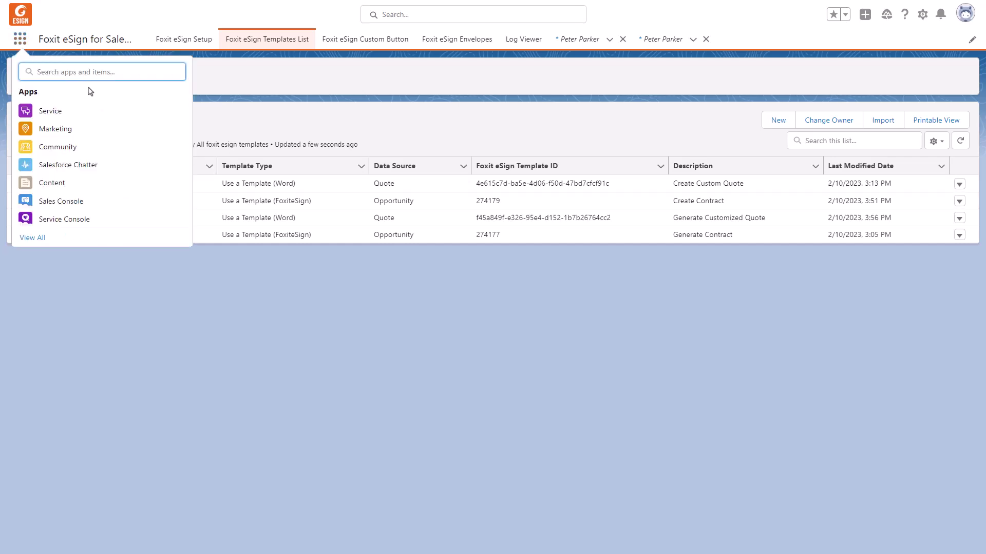
type("quot")
left_click(72, 144)
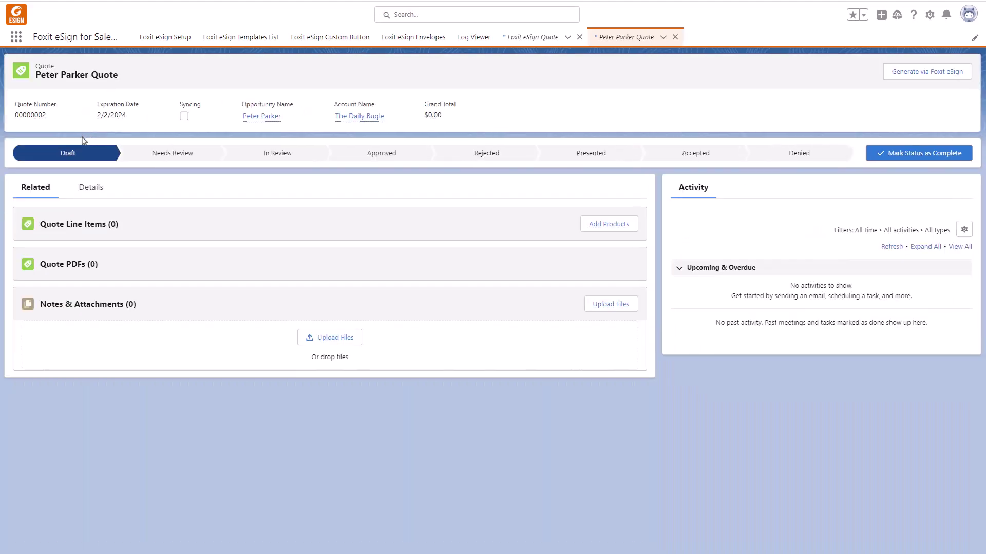
Step: Generate the quote PDF from this quote using the Foxit eSign Quote template
left_click(923, 77)
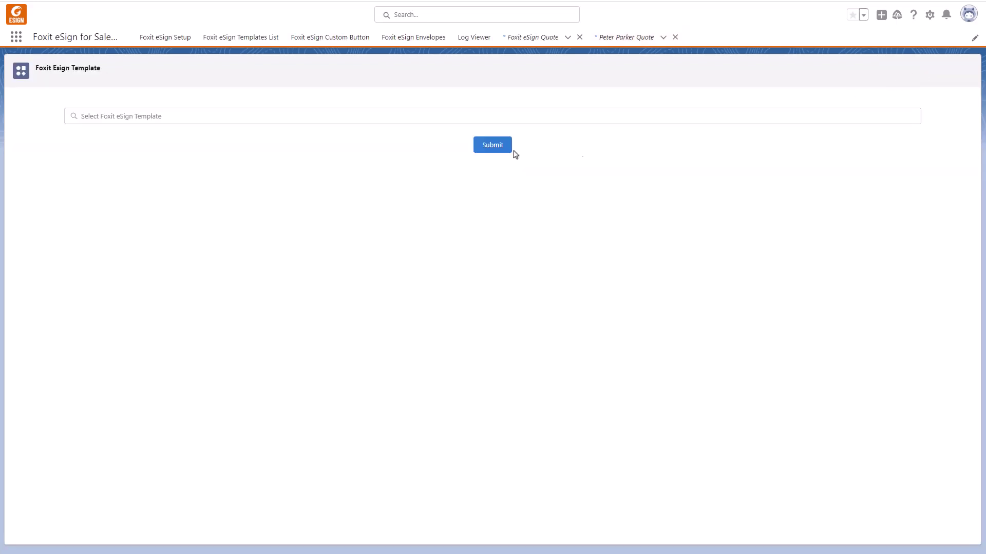
left_click(248, 118)
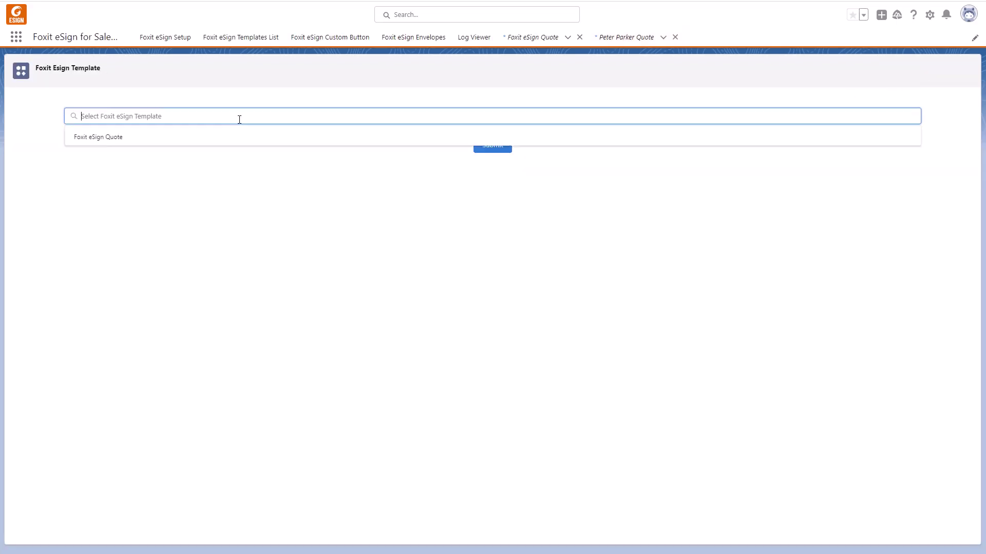
left_click(210, 139)
left_click(494, 149)
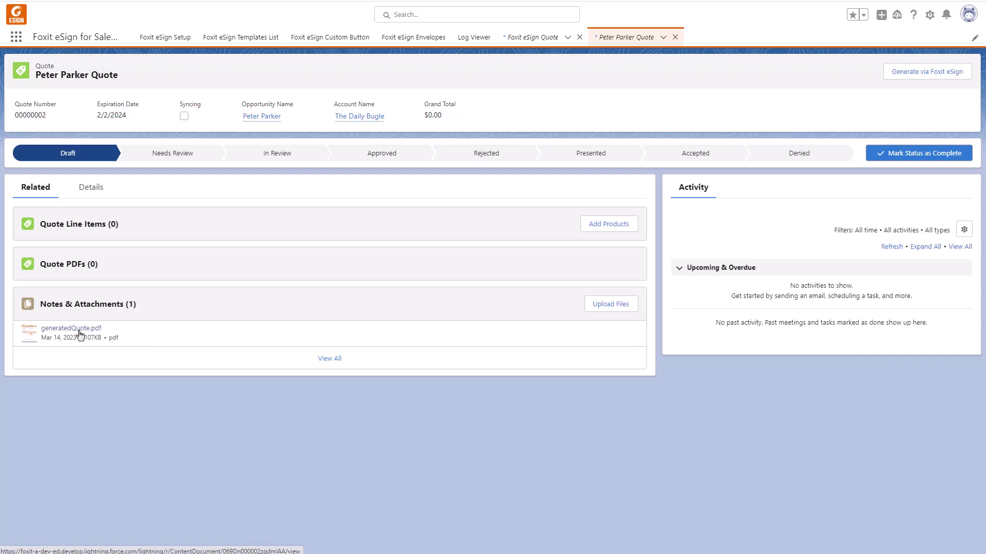
Step: Preview the attached generatedQuote.pdf, then close the preview
left_click(79, 334)
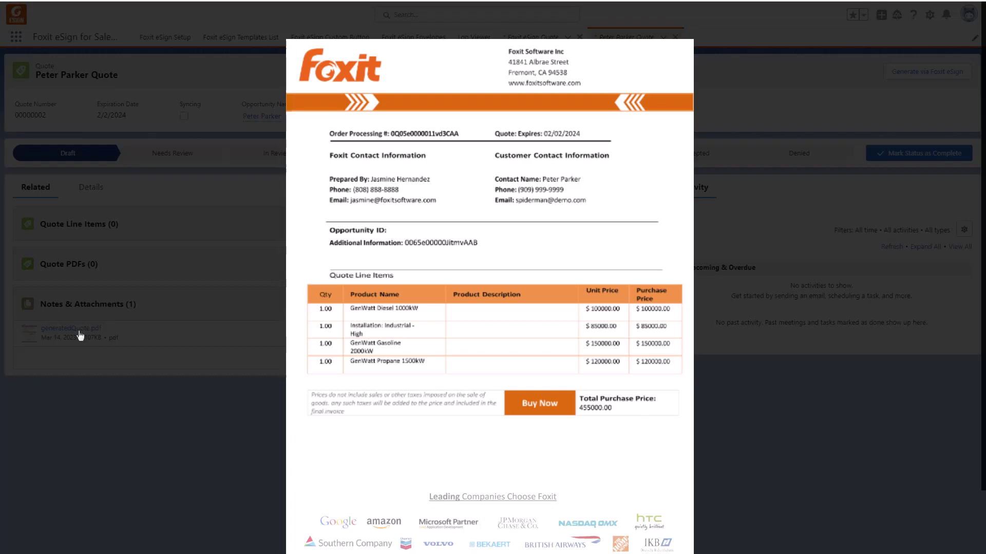
key("Escape")
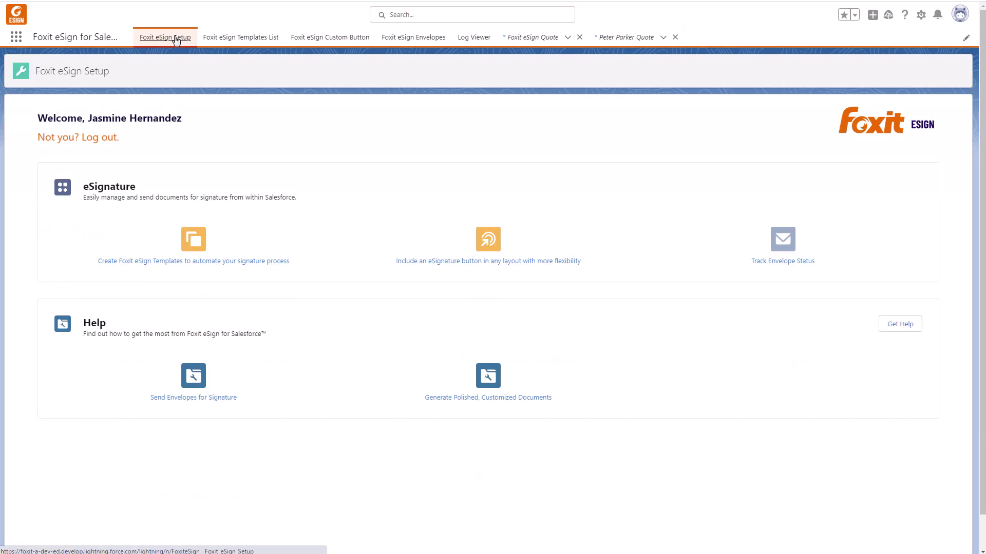
Step: Create an eSignature button with Quote as data source, placed on Quote-Quote Layout, and save
left_click(500, 263)
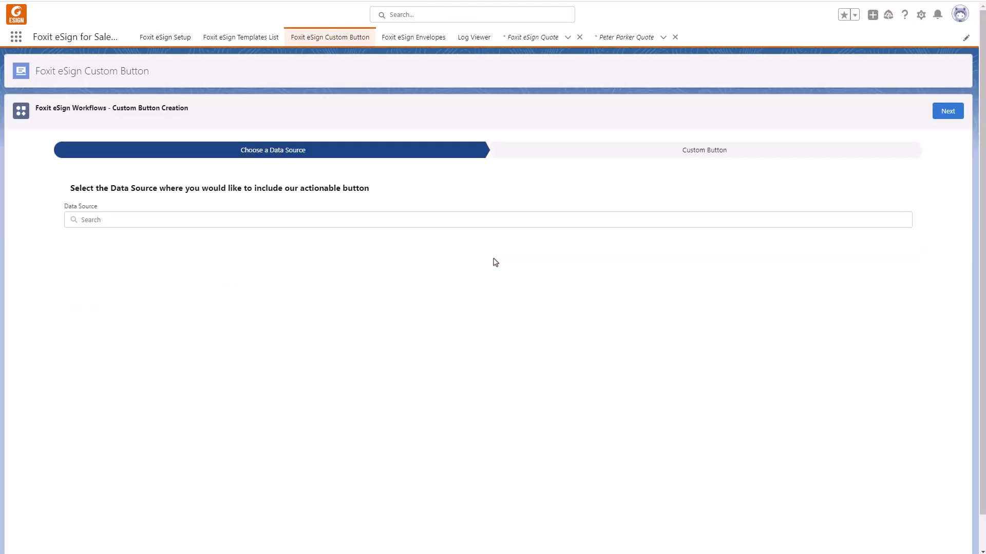
left_click(441, 222)
type("ote")
left_click(210, 264)
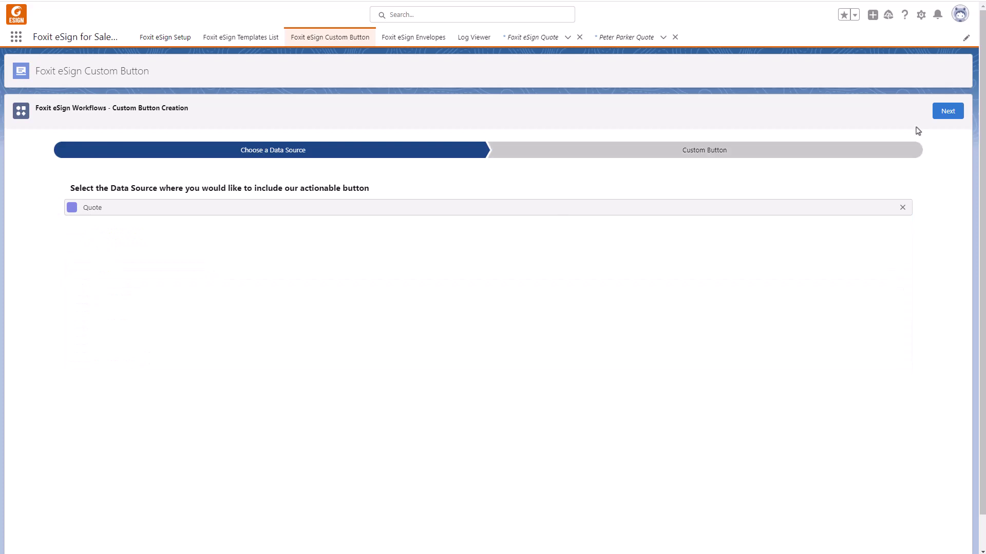
left_click(944, 115)
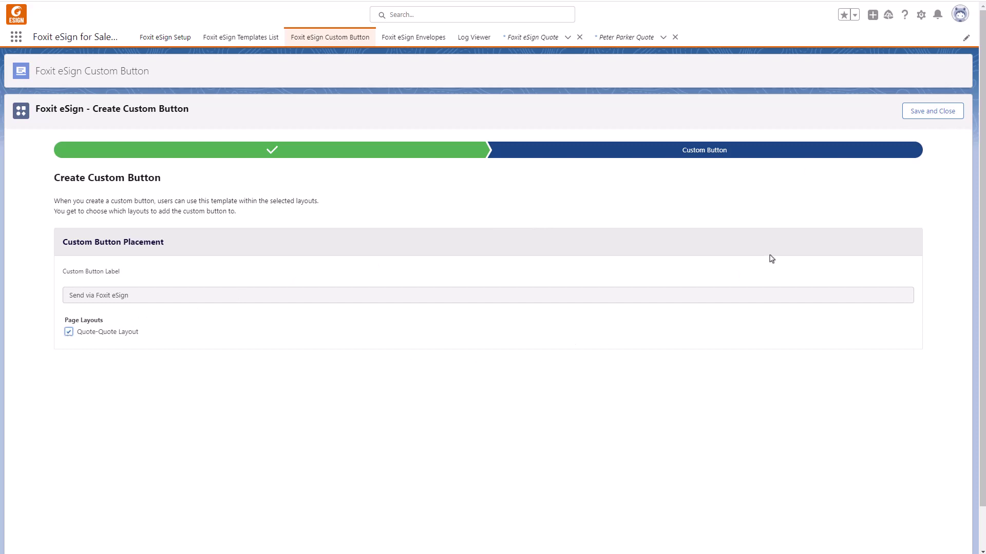
left_click(934, 118)
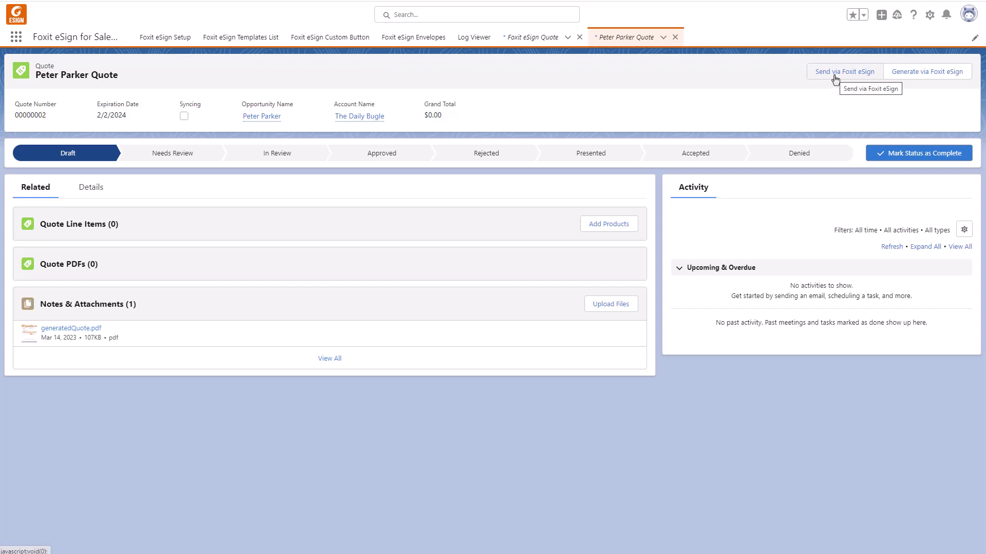
Step: Send the quote's attached generatedQuote.pdf.pdf for signature, continuing to Add Signers
left_click(835, 77)
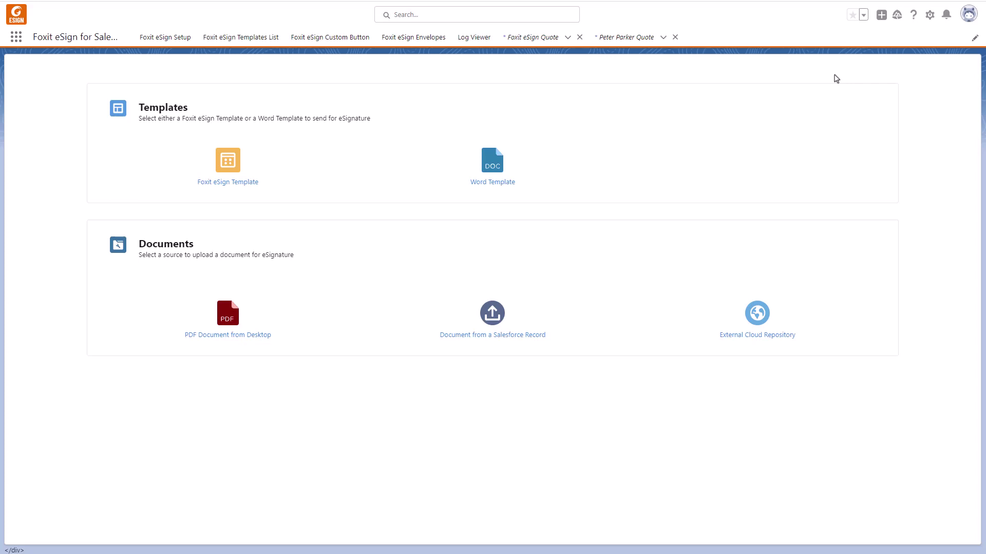
left_click(517, 335)
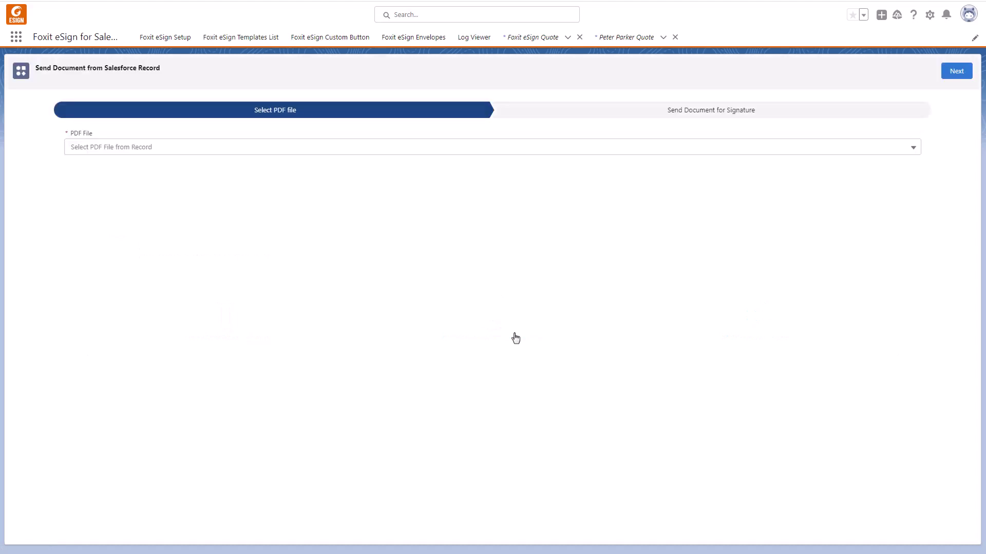
left_click(338, 152)
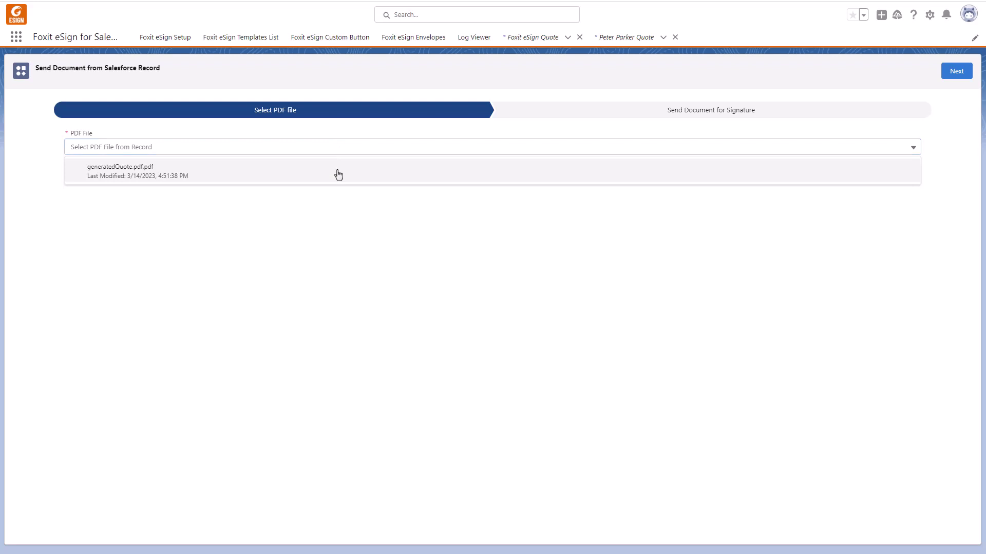
left_click(337, 171)
left_click(956, 71)
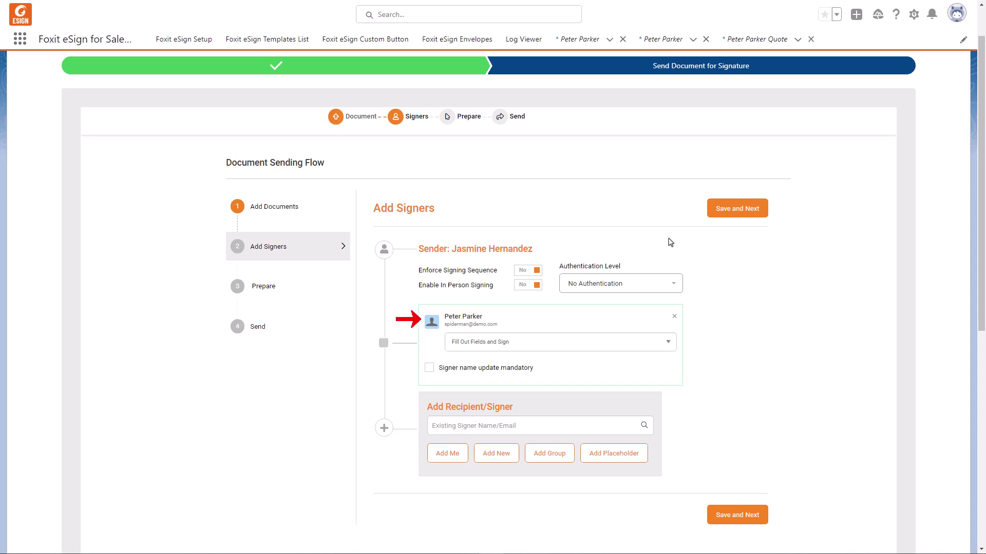
Step: Confirm the signer and place a signature field below Total Purchase Price on generatedQuote.pdf
left_click(738, 214)
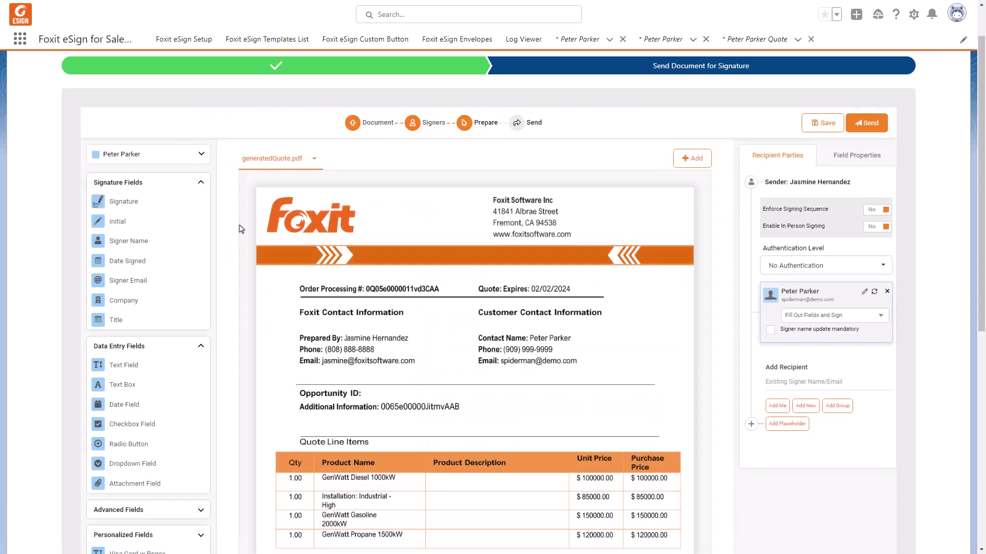
scroll(313, 229, "down", 2)
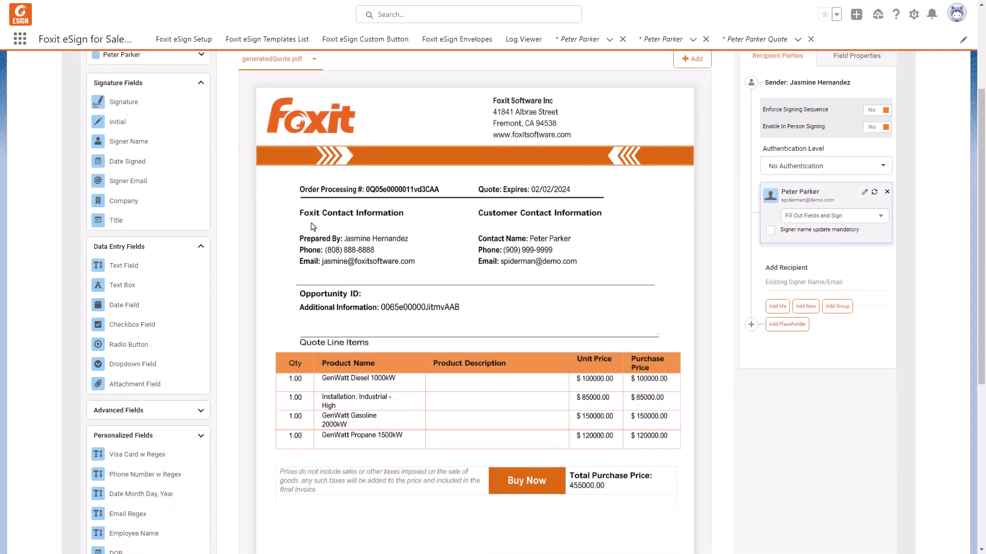
mouse_move(124, 99)
left_mouse_down()
mouse_move(462, 150)
mouse_move(576, 252)
mouse_move(613, 459)
left_mouse_up()
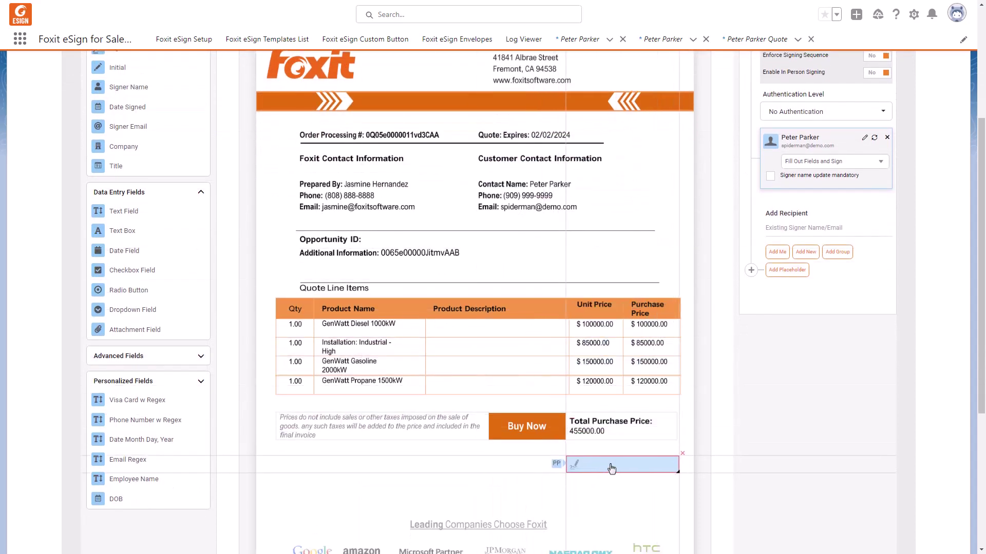
Step: Save the prepared generatedQuote.pdf, review the message, and send it to the customer
scroll(652, 308, "up", 5)
left_click(823, 175)
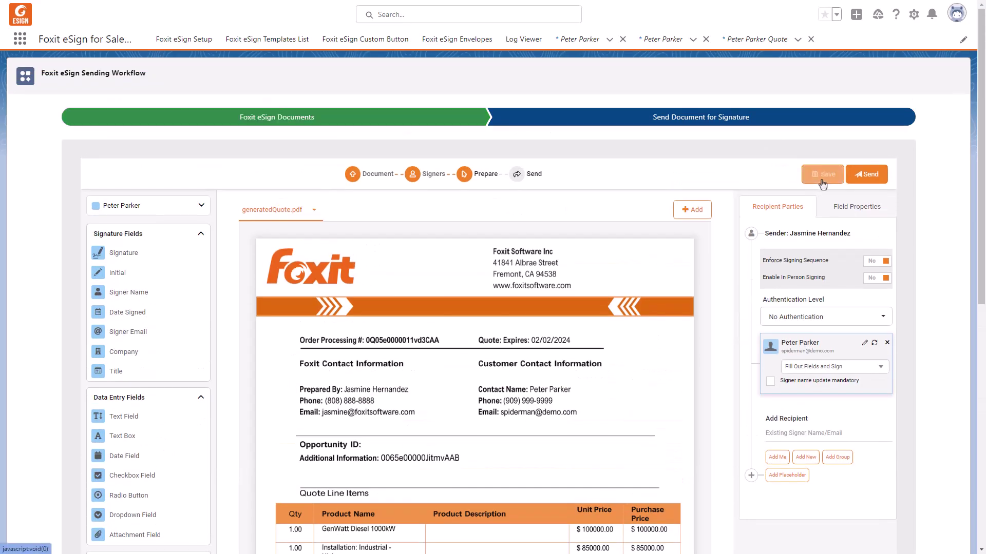
left_click(868, 176)
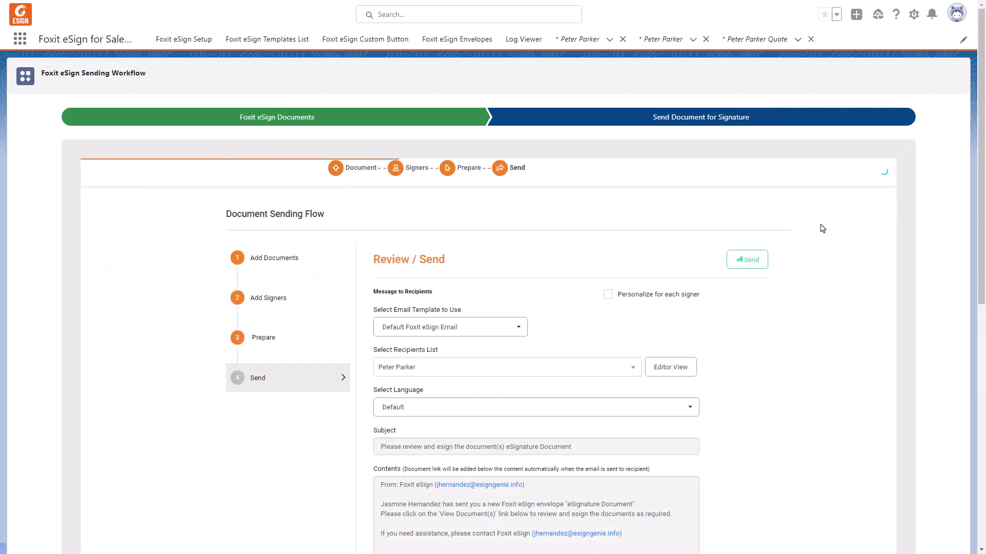
scroll(819, 227, "down", 2)
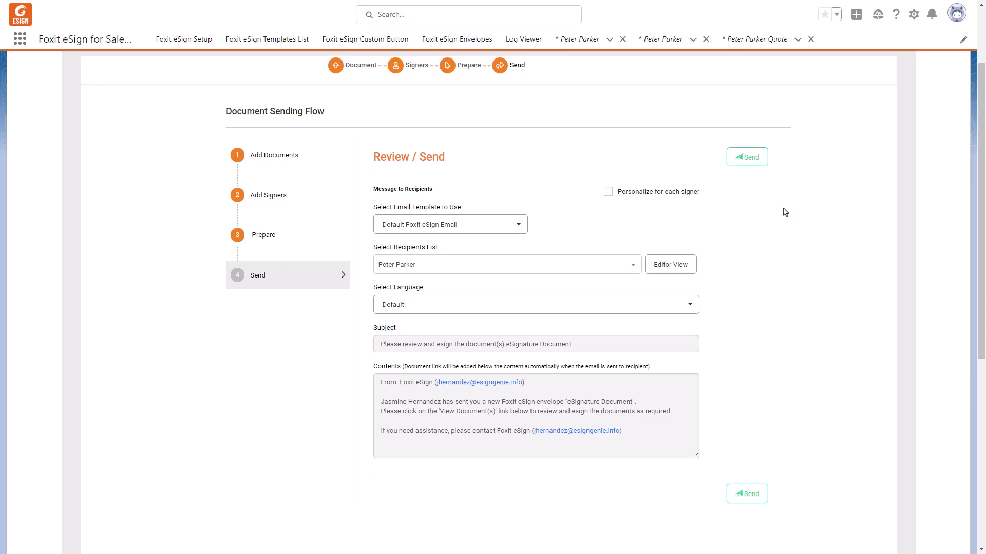
left_click(740, 158)
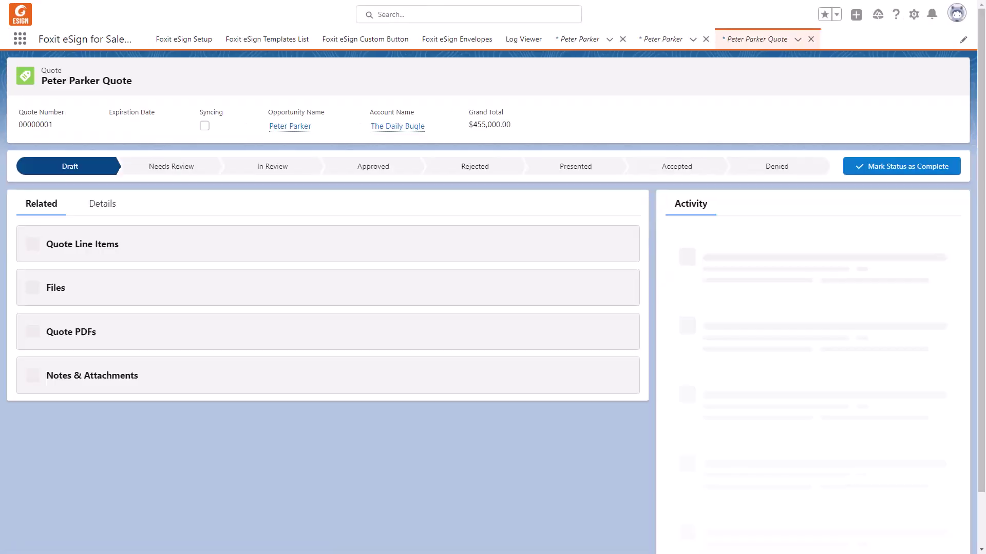